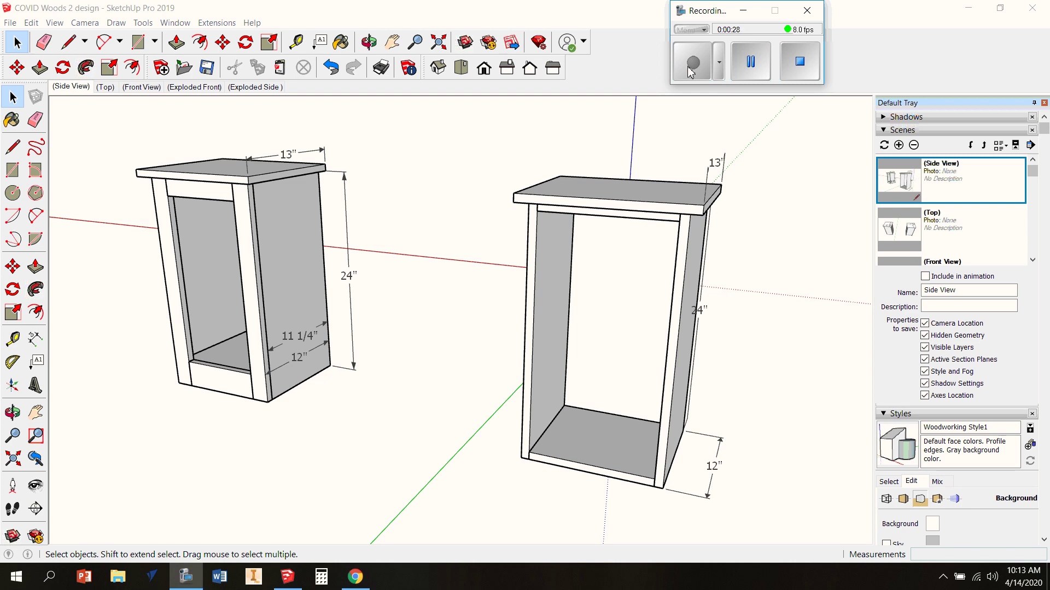
# - Search the Extension Warehouse for "cutlist"
pyautogui.click(217, 23)
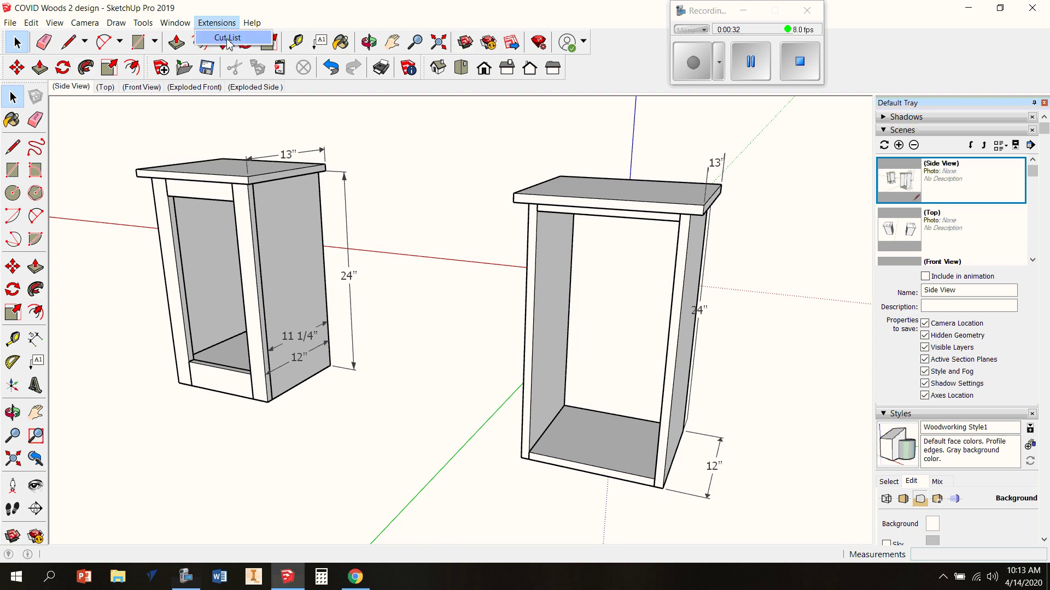
pyautogui.click(173, 24)
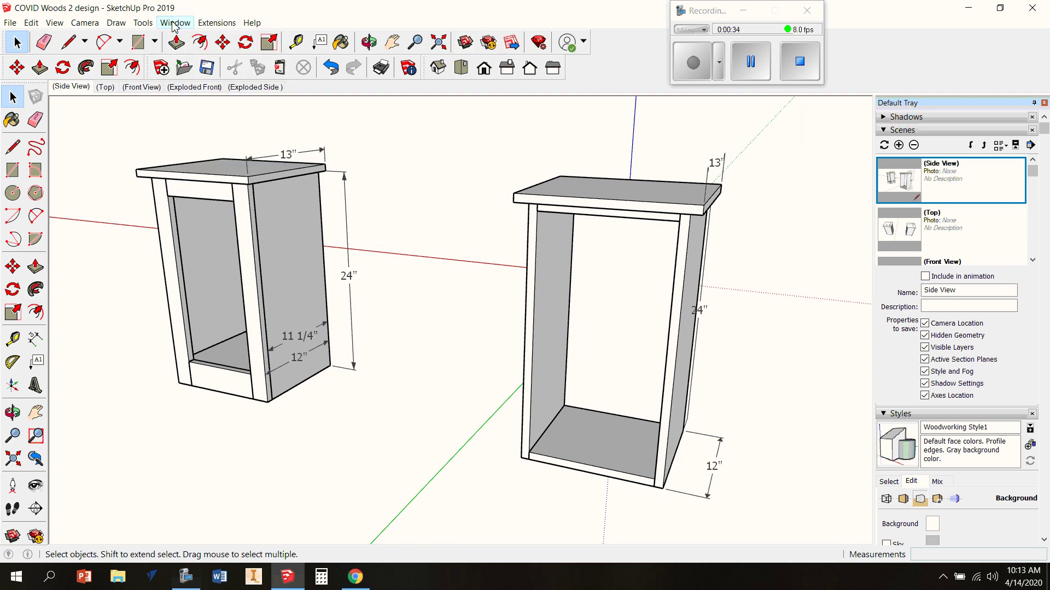
pyautogui.click(174, 24)
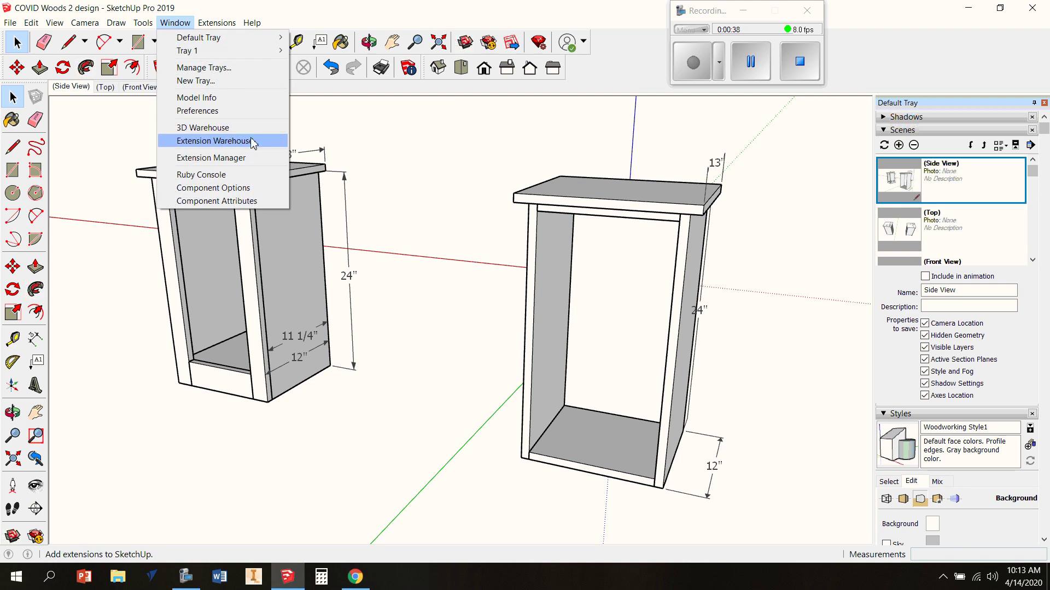
pyautogui.click(252, 141)
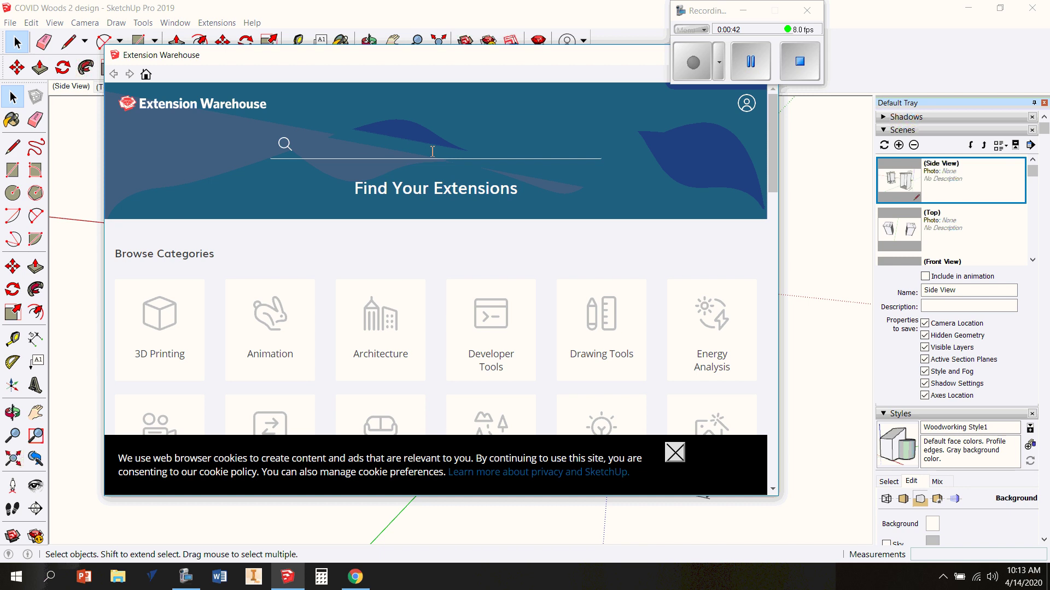
pyautogui.write('cutli')
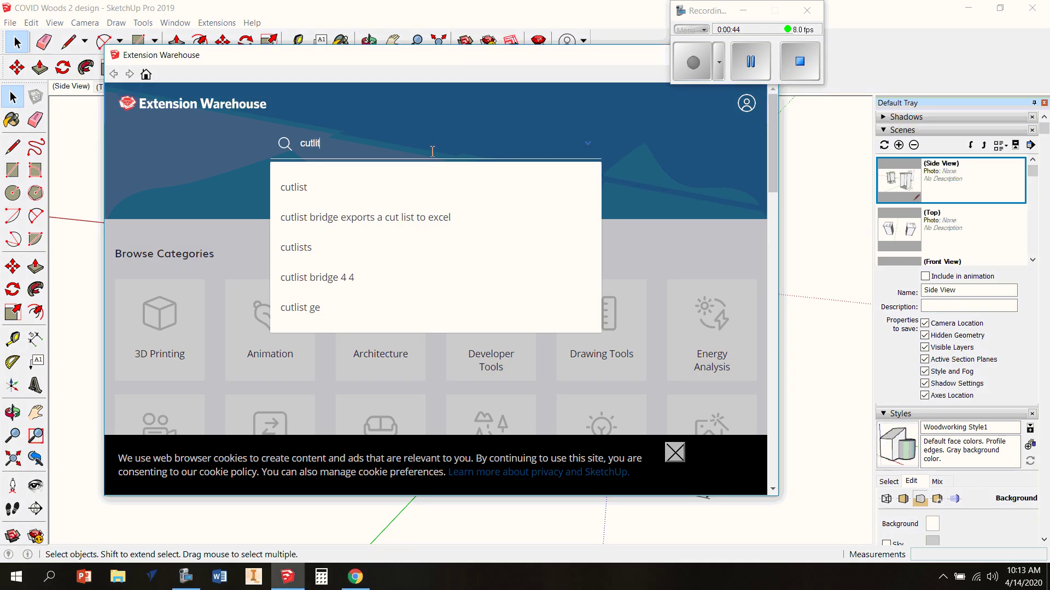
pyautogui.write('s')
pyautogui.press('Return')
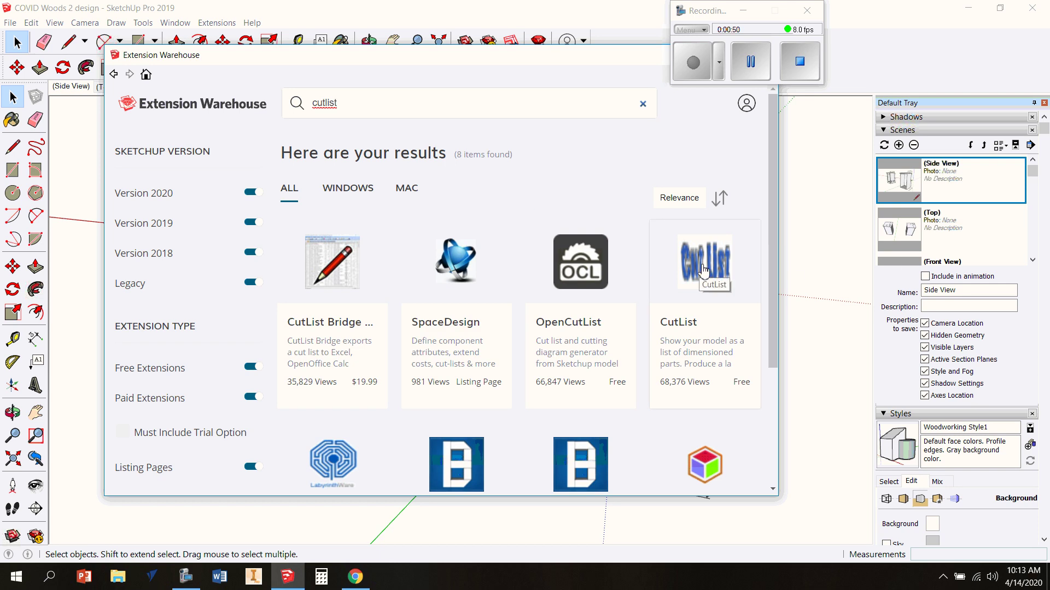
# - Look through the cutlist extension results, including the free CutList extension, and close the Extension Warehouse
pyautogui.scroll(-3, 587, 395)
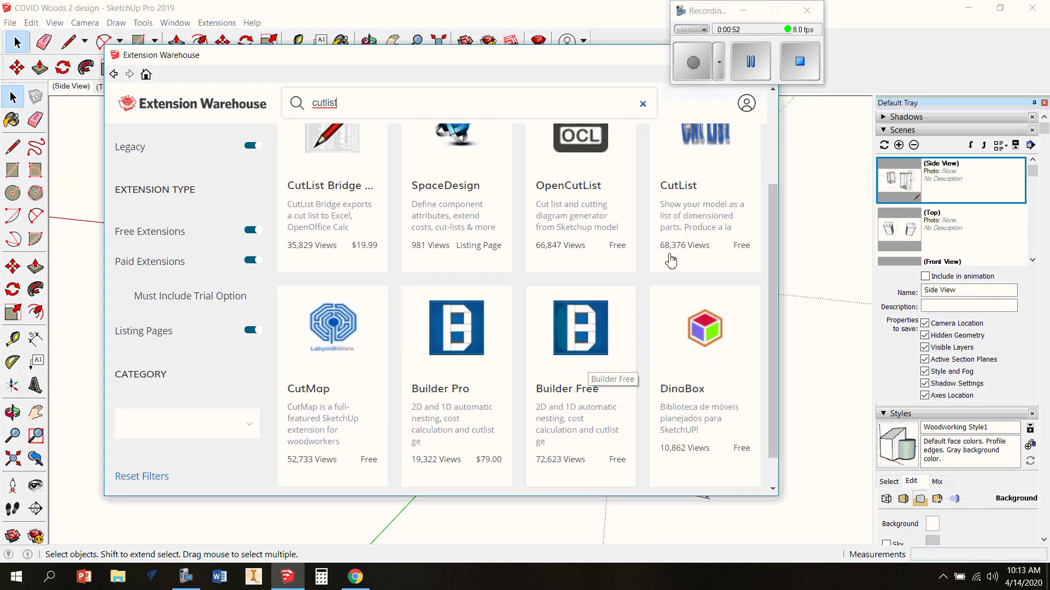
pyautogui.scroll(2, 680, 236)
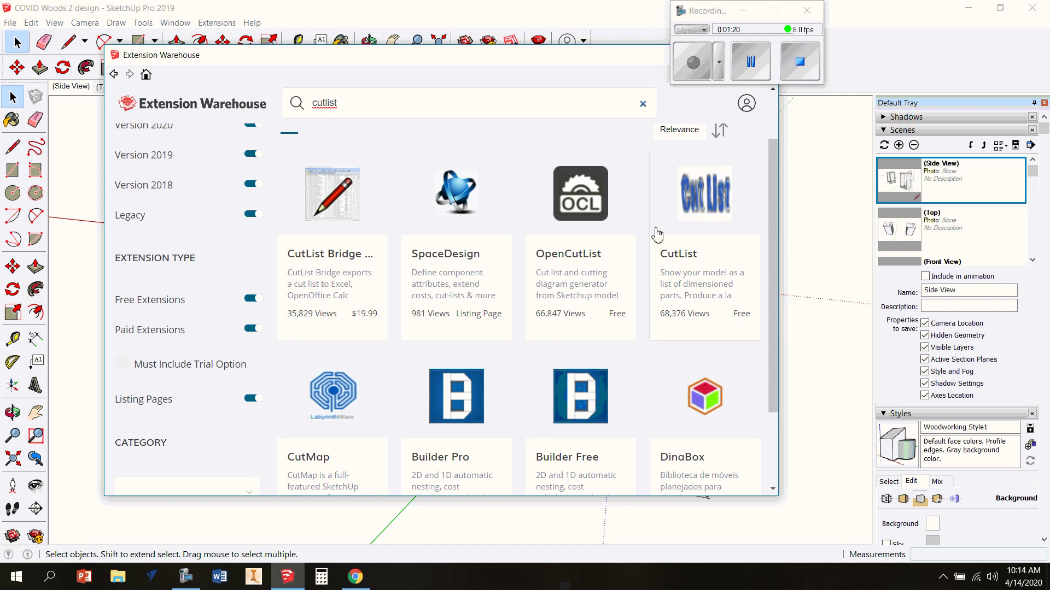
pyautogui.moveTo(550, 57); pyautogui.dragTo(467, 92)
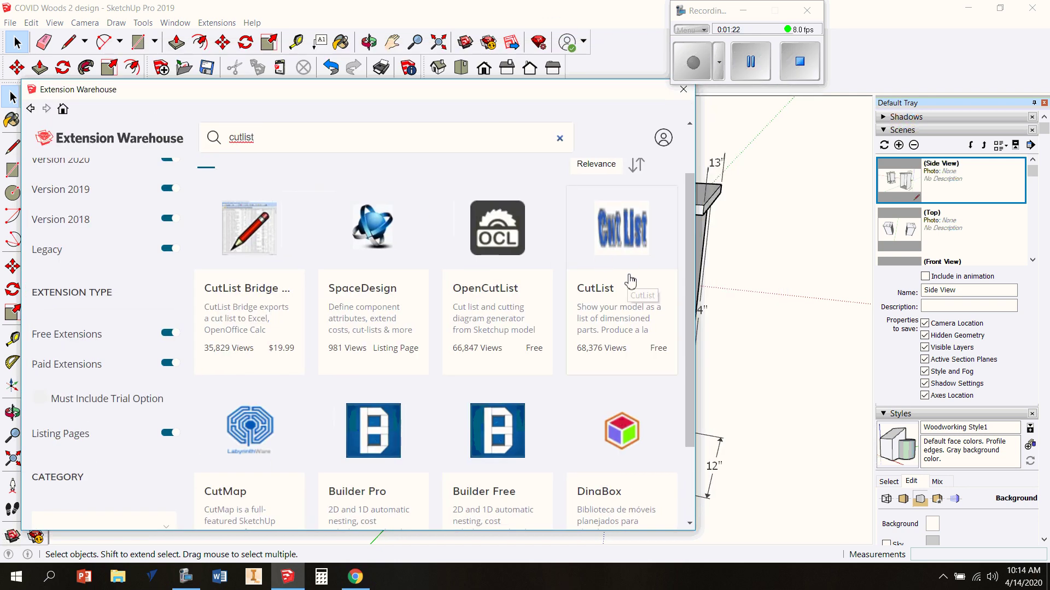
pyautogui.click(683, 89)
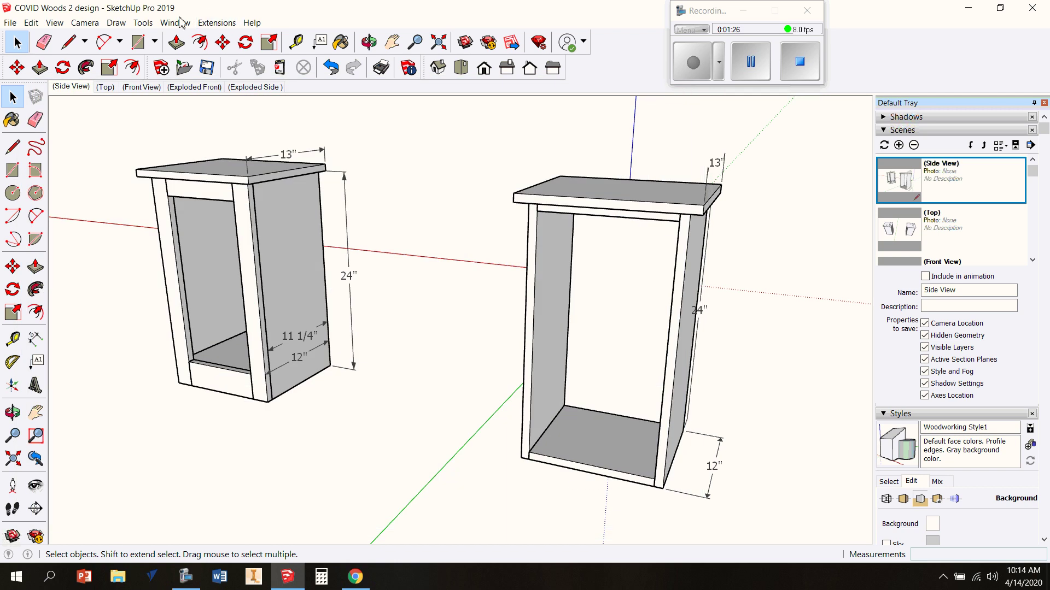
# - Run the Cut List extension on all visible parts of the model with its current output settings
pyautogui.click(215, 23)
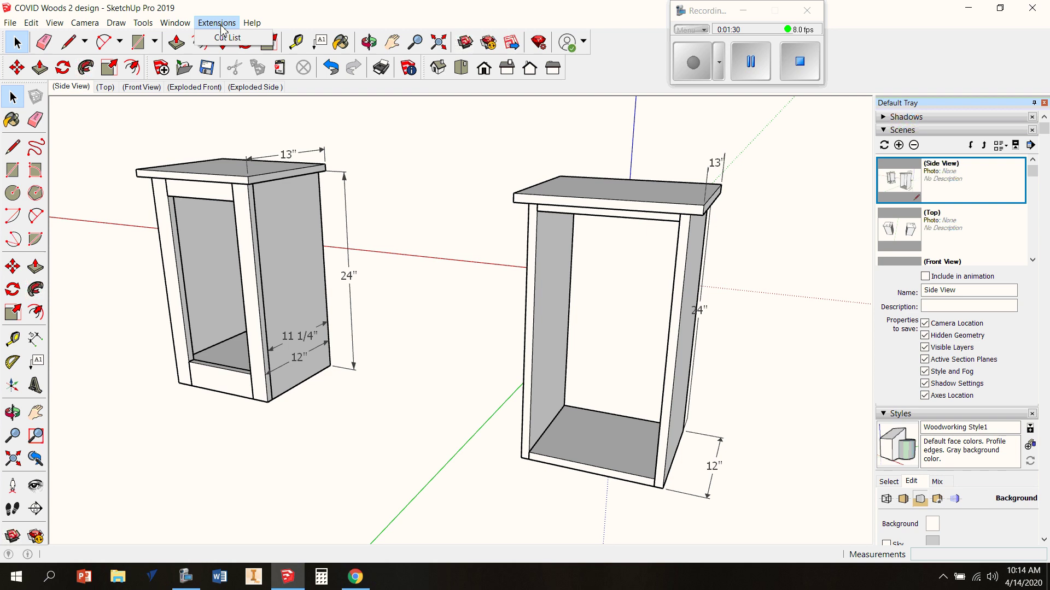
pyautogui.click(232, 38)
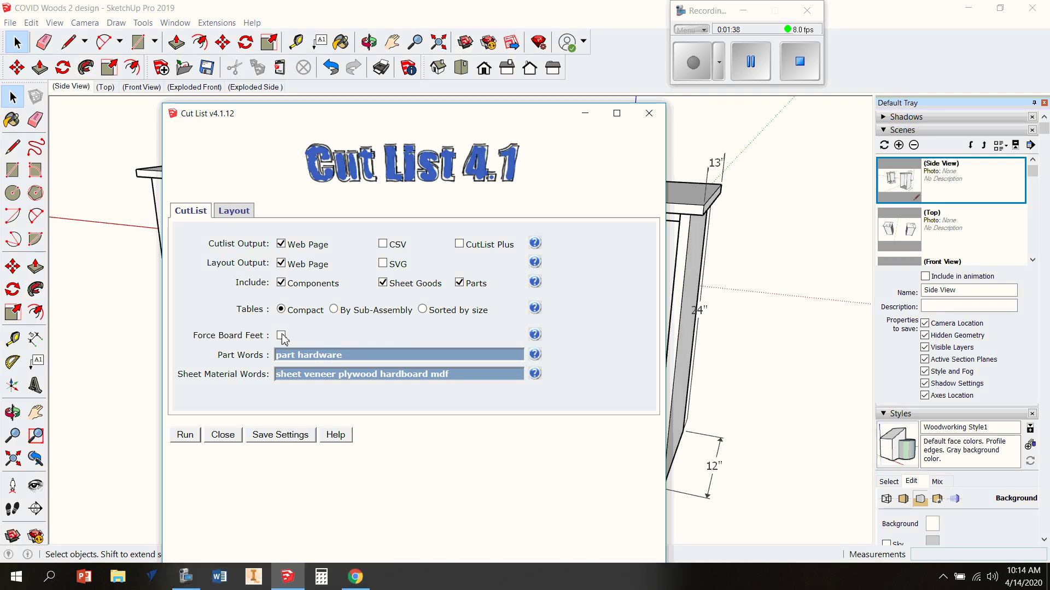
pyautogui.click(185, 436)
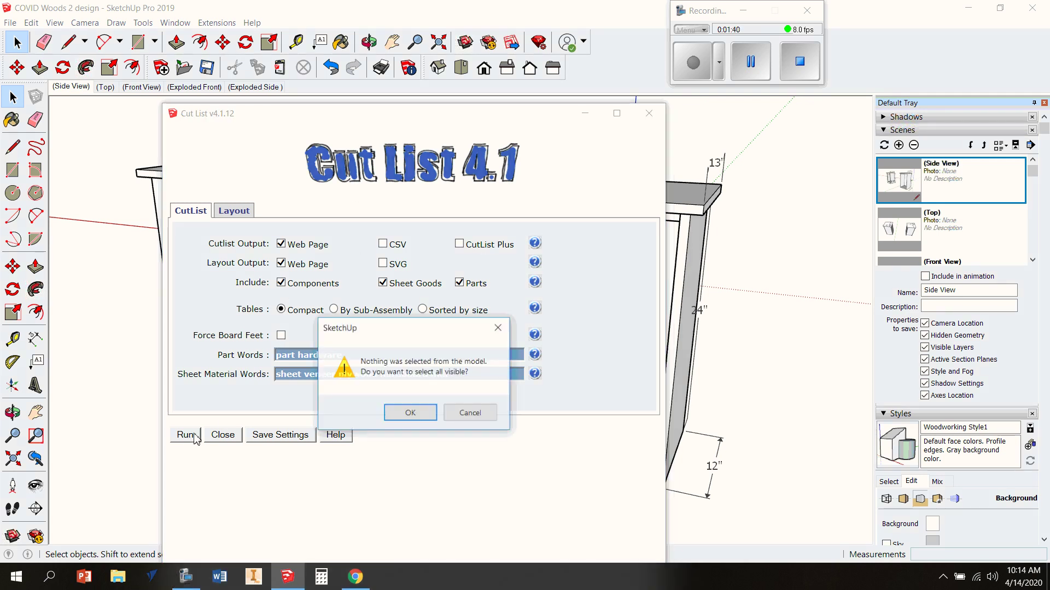
pyautogui.click(413, 411)
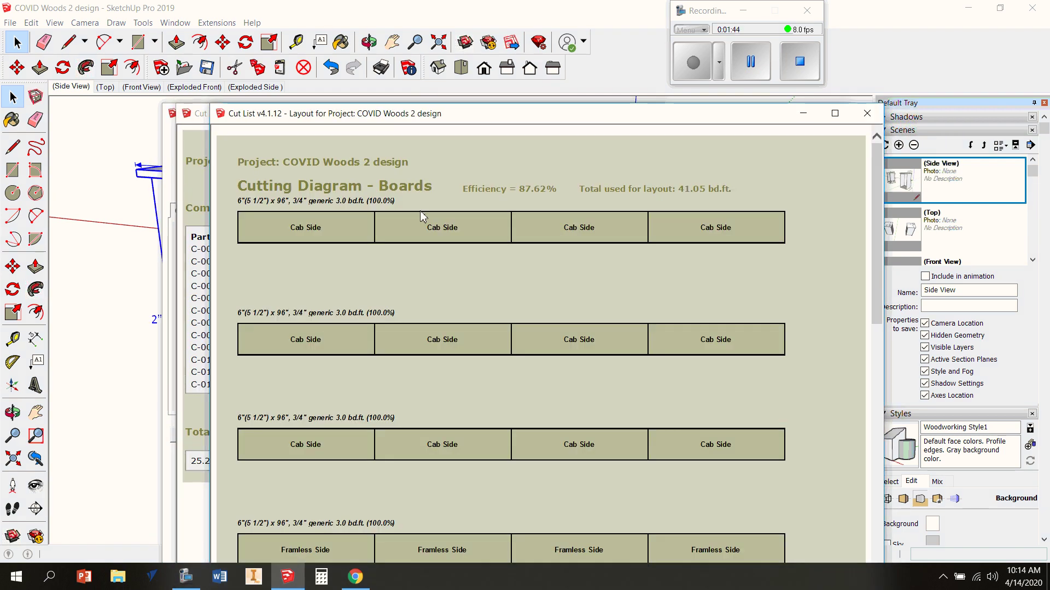
# - Examine the cutting diagram for the boards and close the layout window
pyautogui.moveTo(457, 115); pyautogui.dragTo(341, 25)
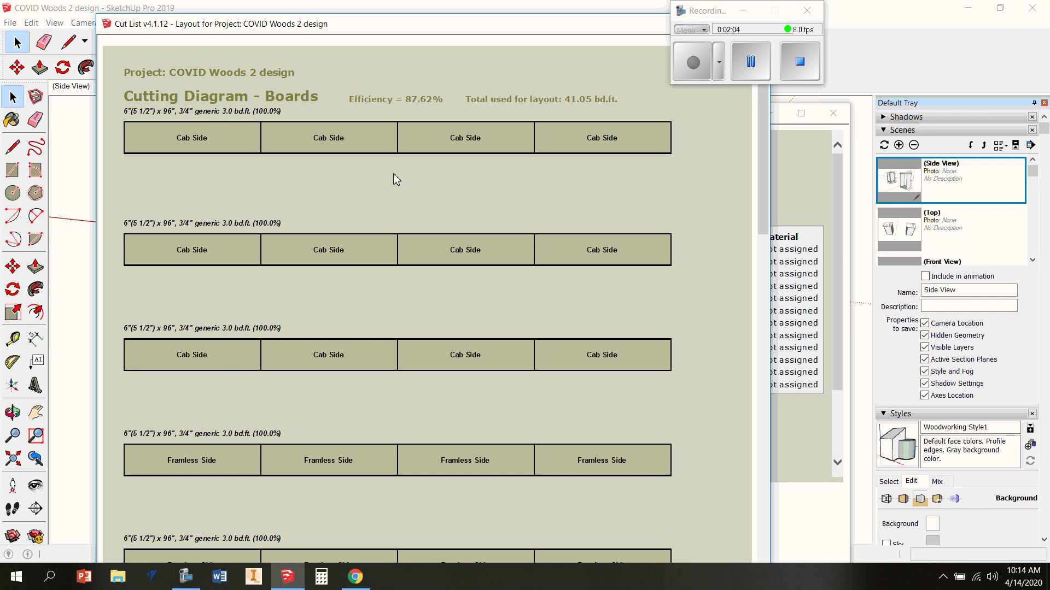
pyautogui.moveTo(486, 18)
pyautogui.mouseDown()
pyautogui.moveTo(417, 40)
pyautogui.moveTo(555, 33)
pyautogui.moveTo(510, 72)
pyautogui.mouseUp()
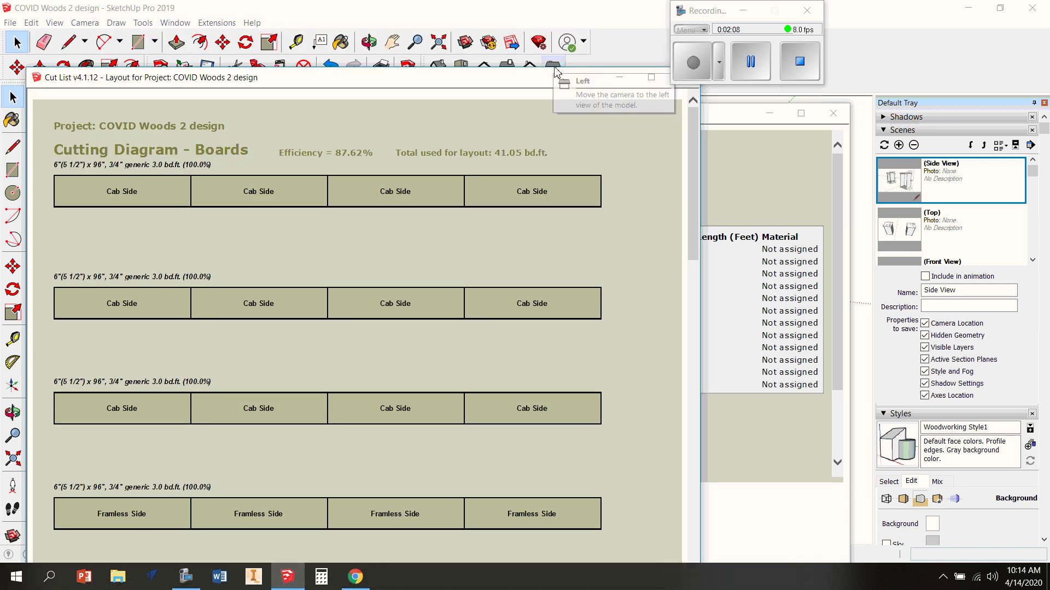
pyautogui.moveTo(589, 67); pyautogui.dragTo(600, 123)
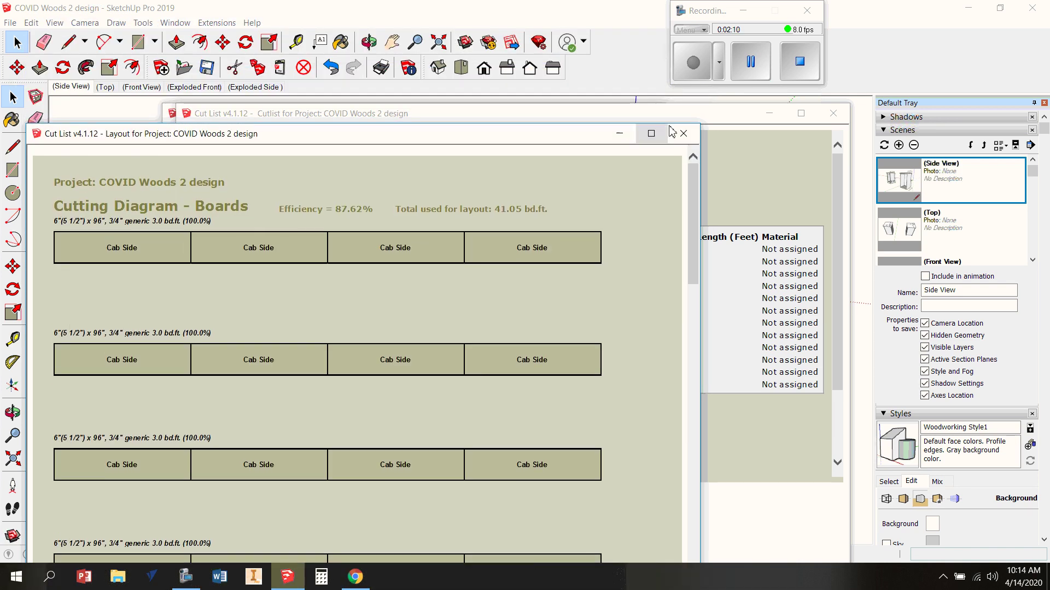
pyautogui.click(688, 134)
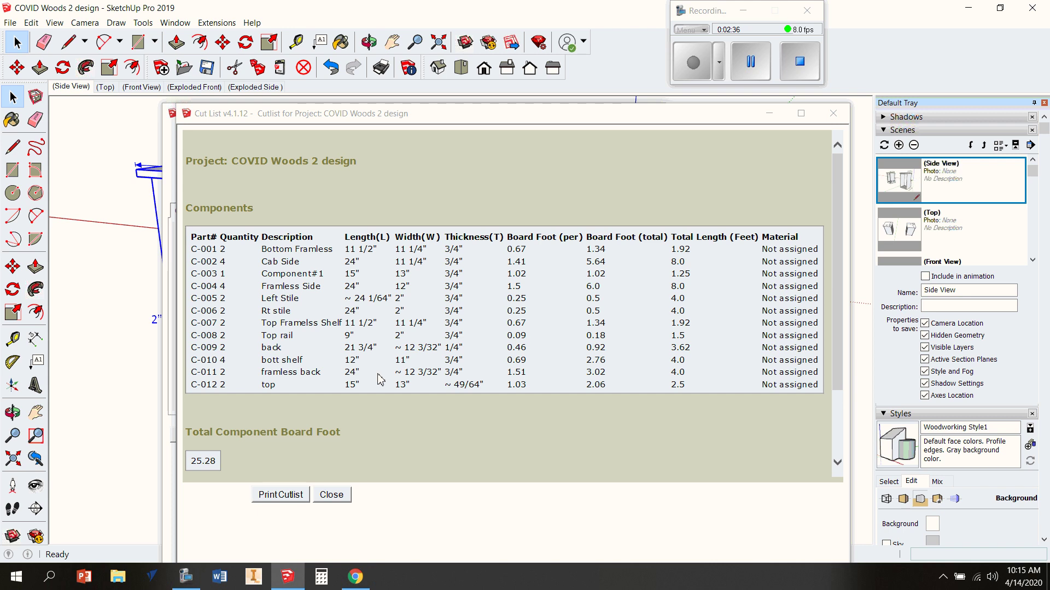
# - Save the component cut list to the Desktop with Microsoft Print to PDF as "Capstone Practice Cutlist", and put away the Cut List windows
pyautogui.click(292, 497)
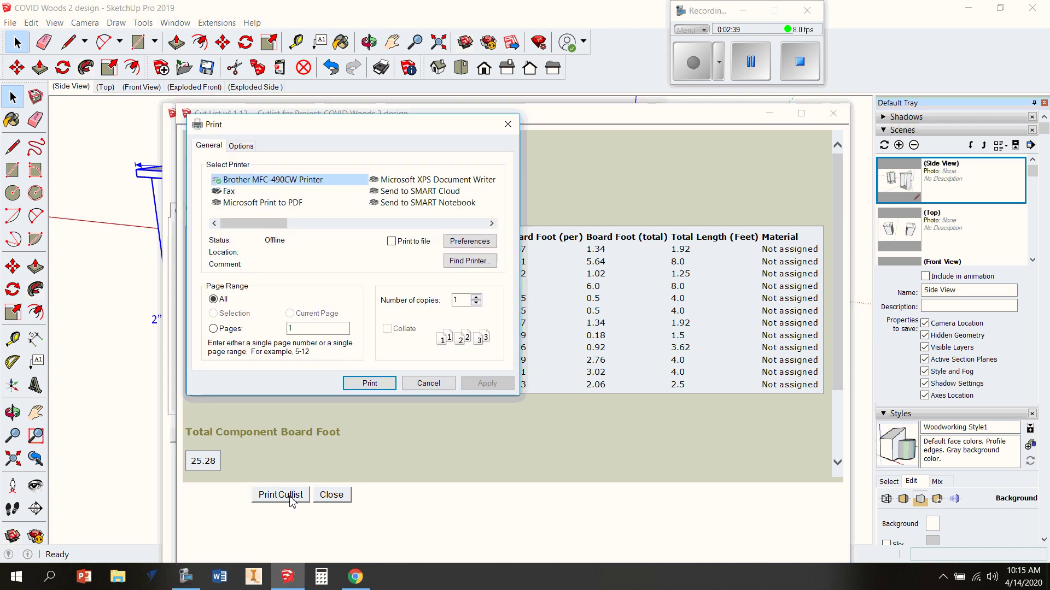
pyautogui.click(303, 204)
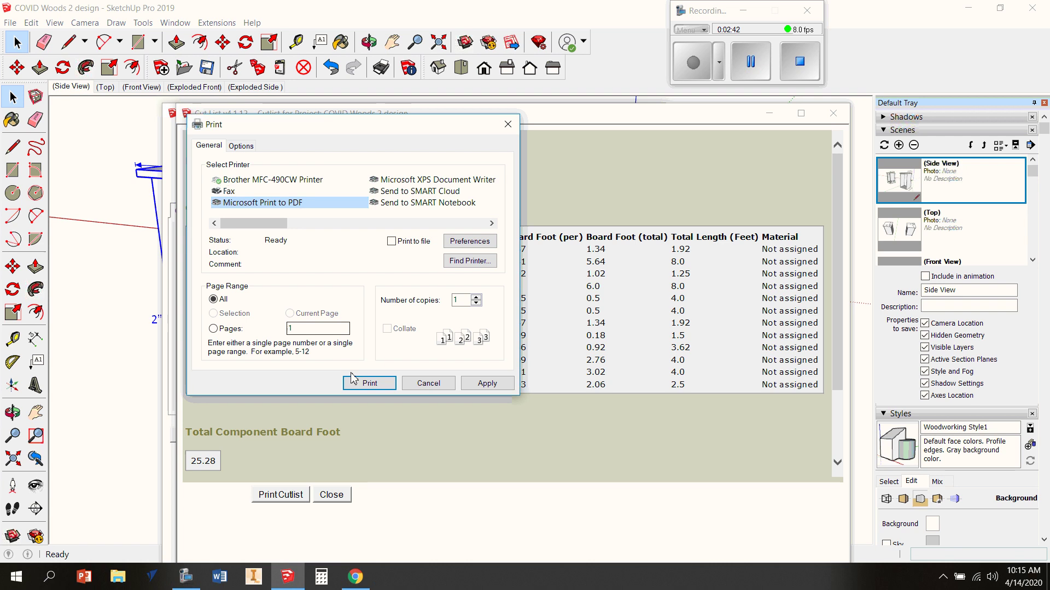
pyautogui.click(367, 383)
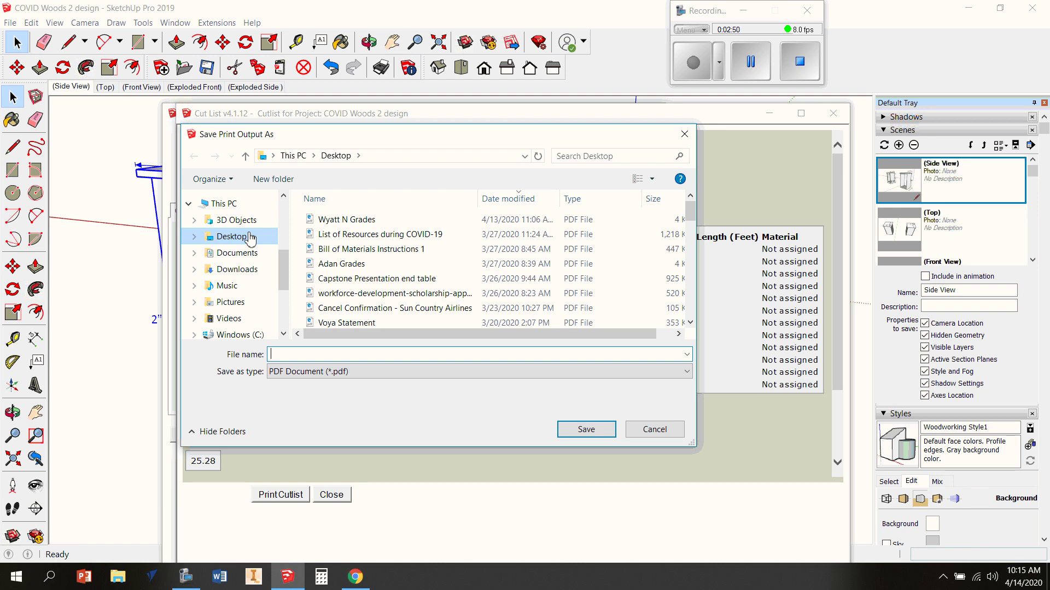
pyautogui.write('Ca')
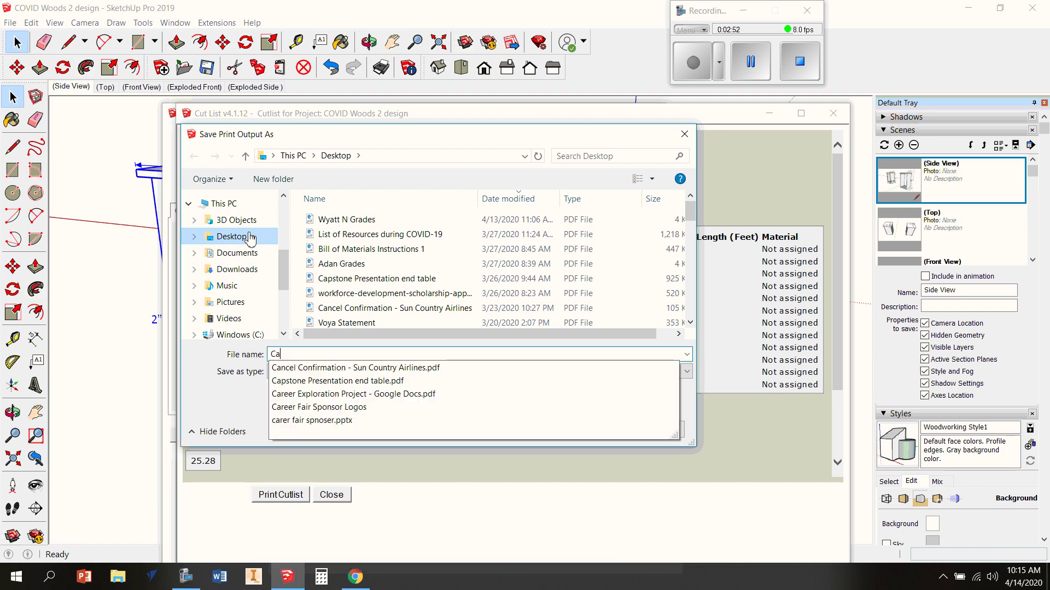
pyautogui.write('pstone P')
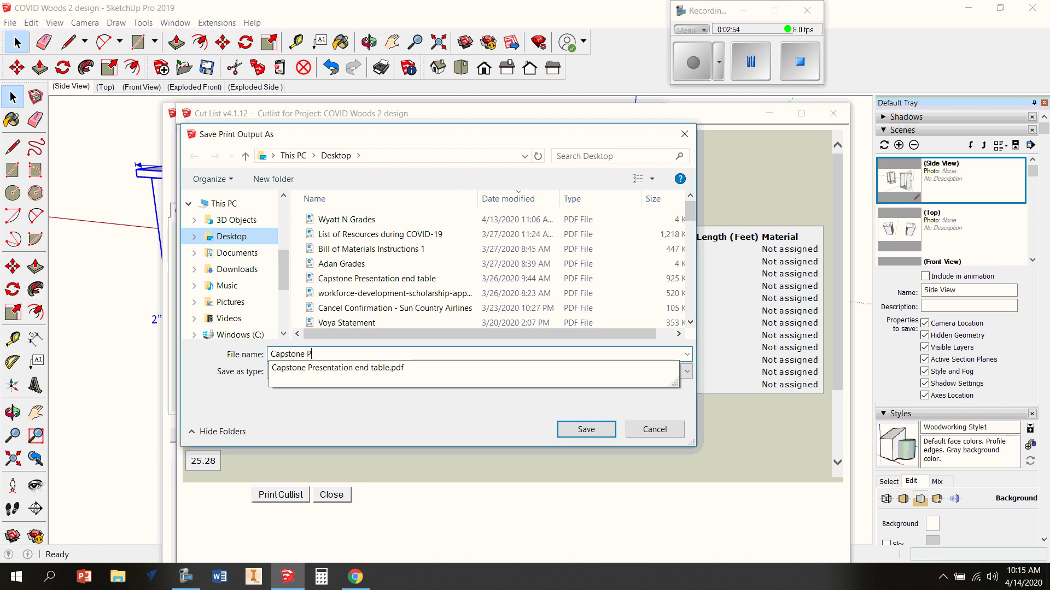
pyautogui.write('ractice ')
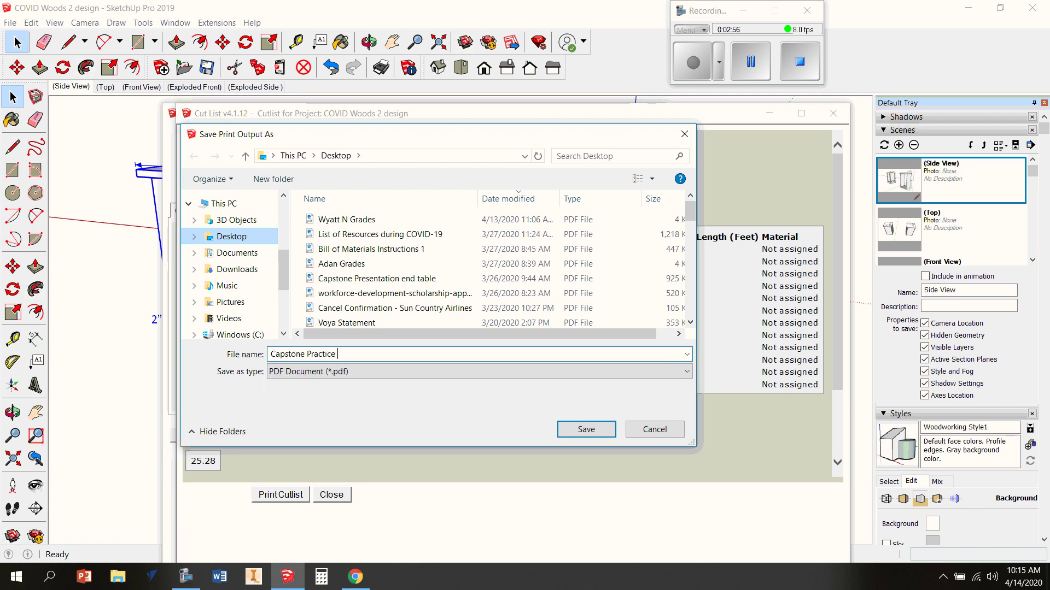
pyautogui.write('Cus')
pyautogui.write('list')
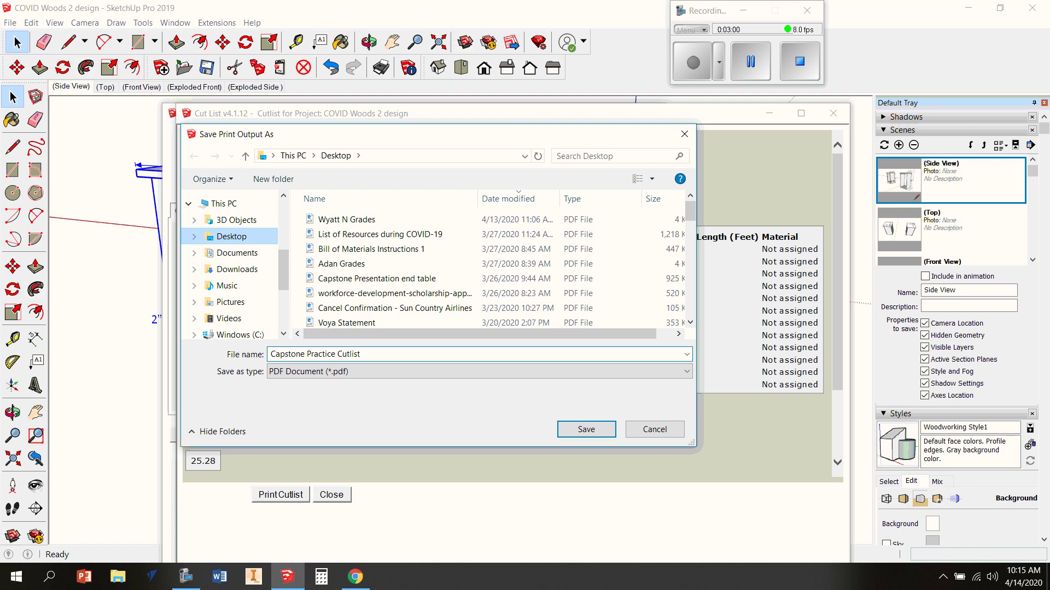
pyautogui.click(600, 429)
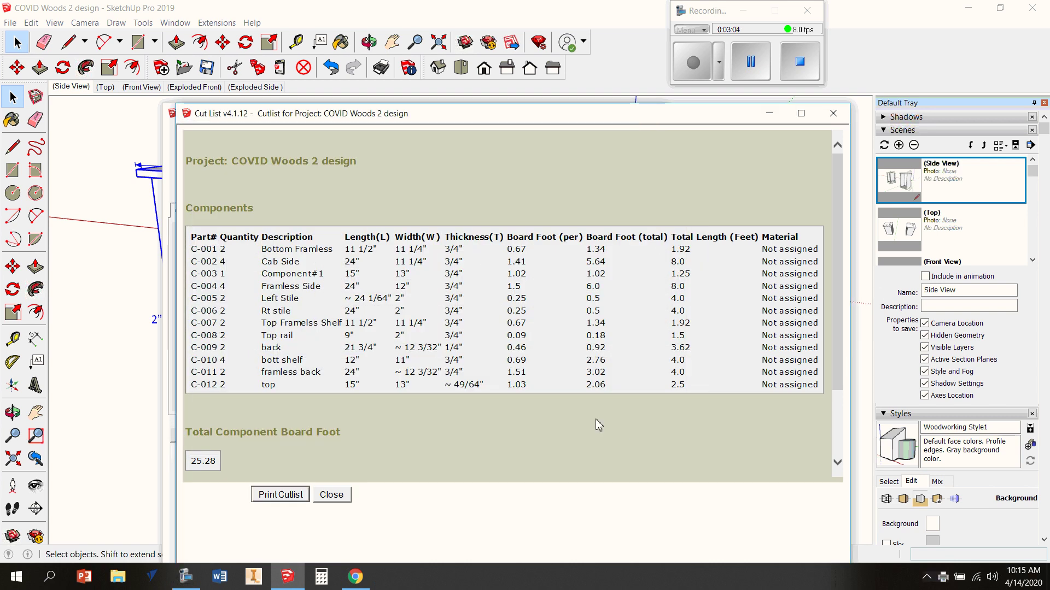
pyautogui.click(770, 116)
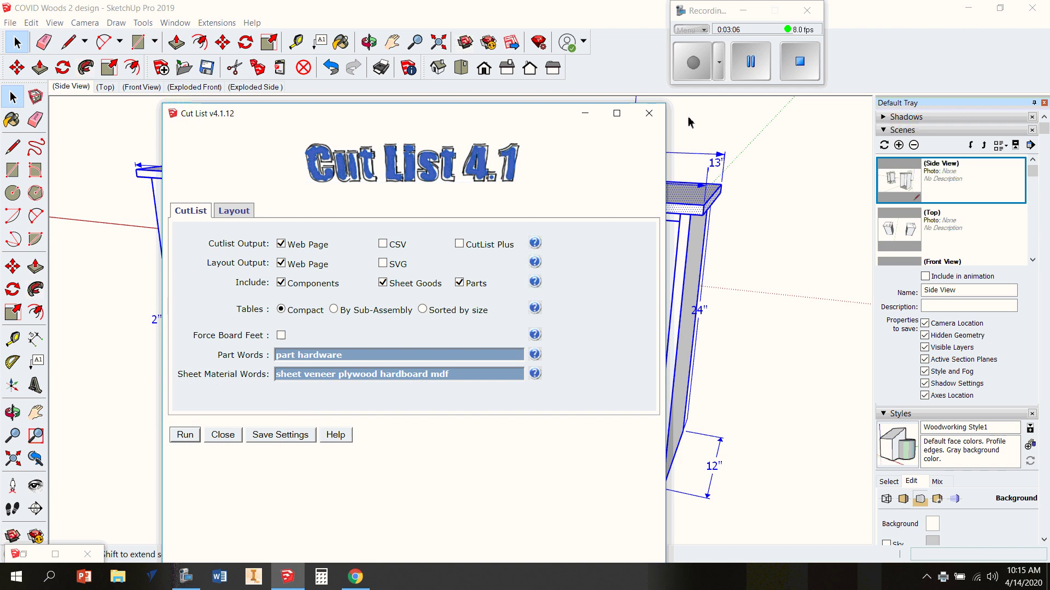
pyautogui.click(649, 114)
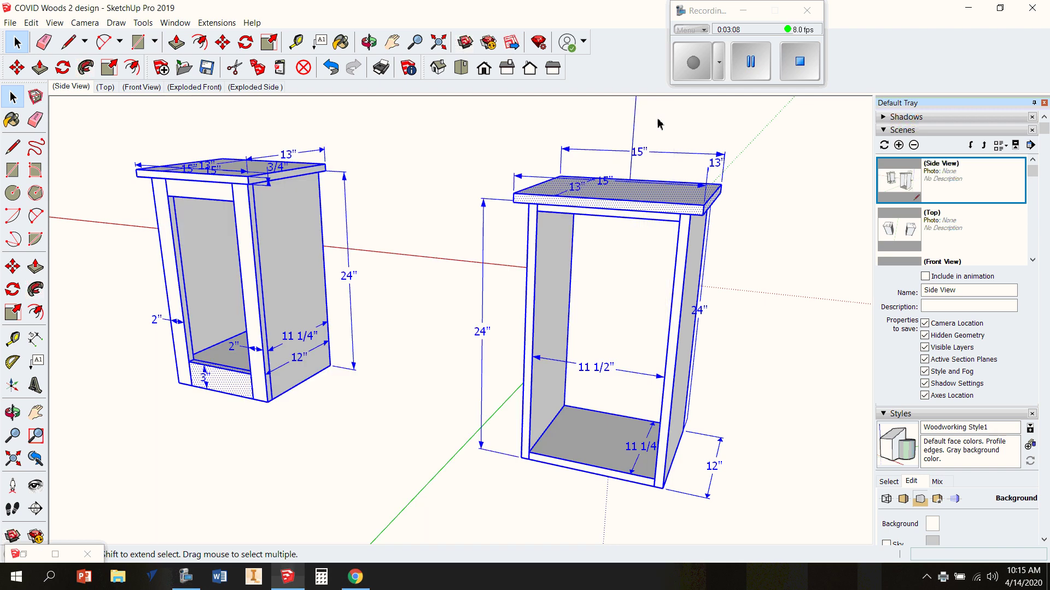